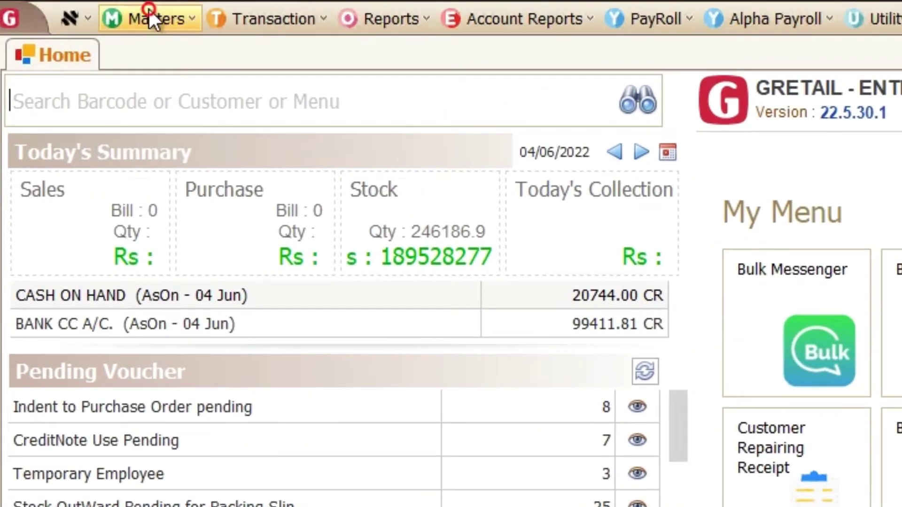
- Start a new account from Masters > Account Master and go to the GST No. field
left_click(149, 16)
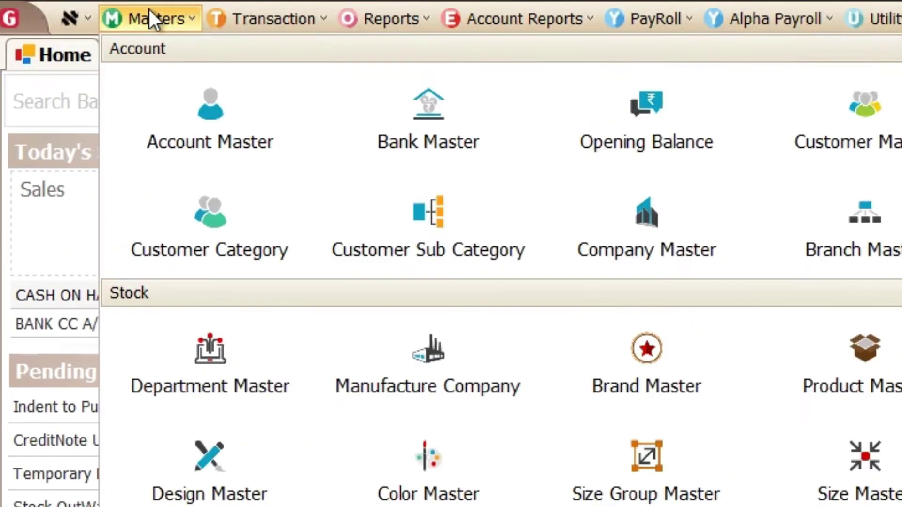
left_click(215, 120)
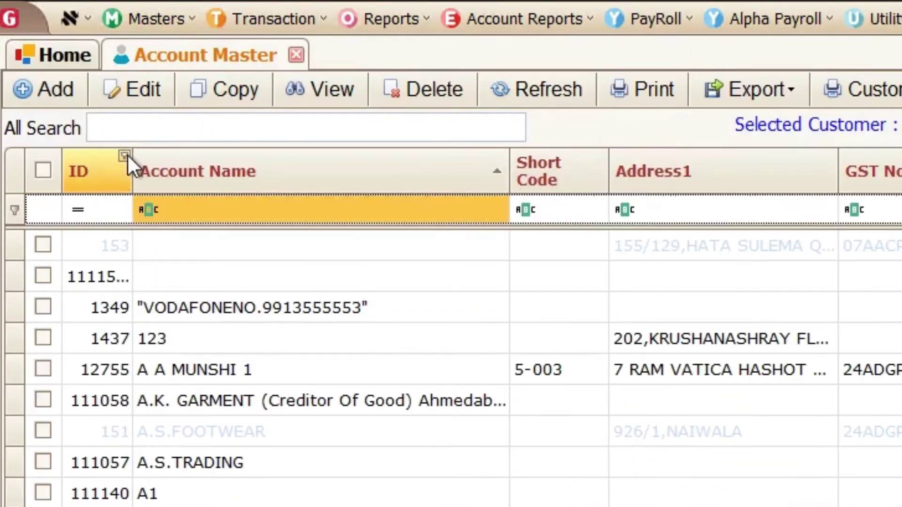
left_click(59, 94)
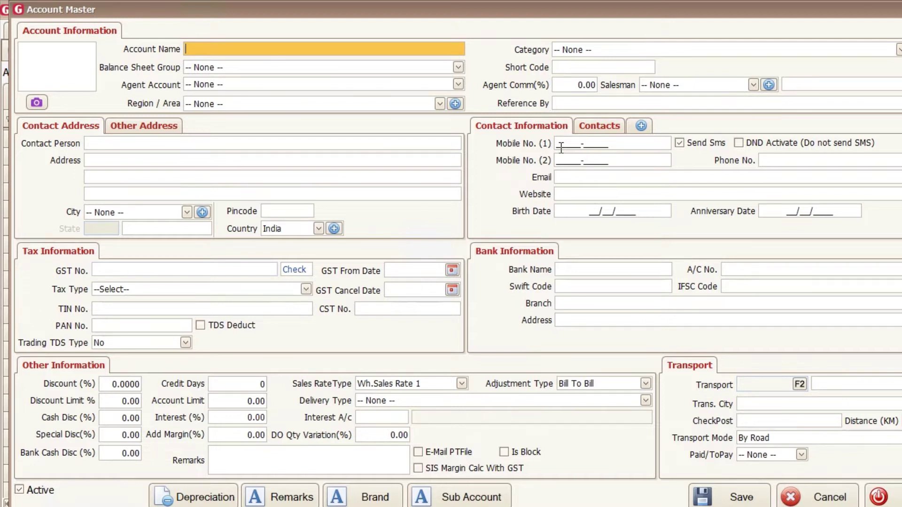
left_click(264, 263)
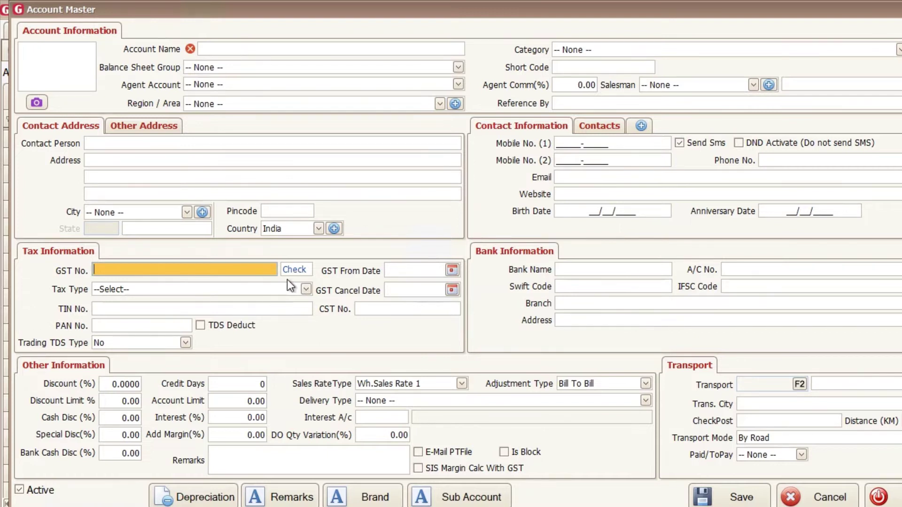
- Paste the copied GST number into GST No. and run the online check
left_click(186, 268)
type("24AALCA5758M1Z5")
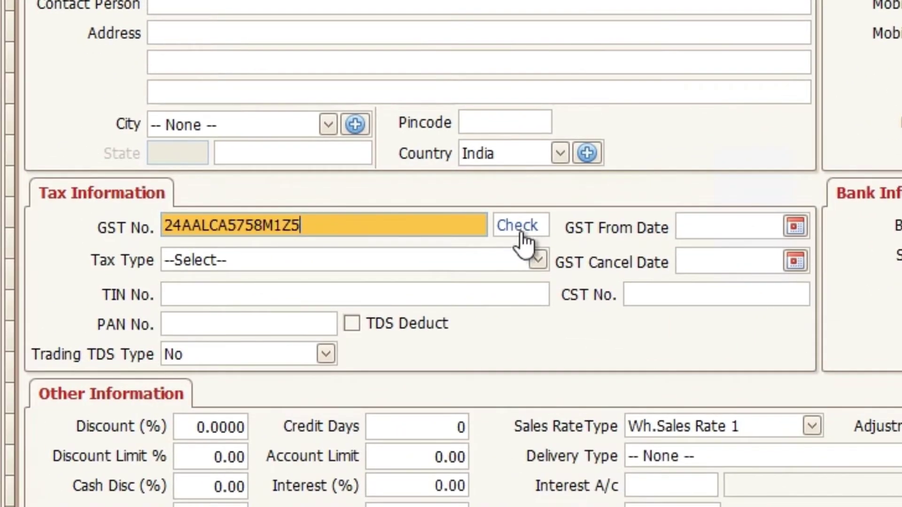
left_click(295, 269)
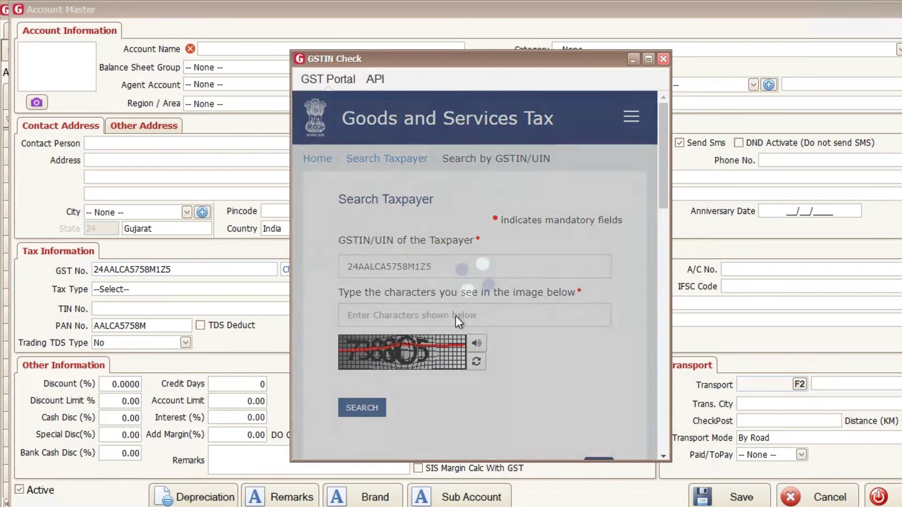
- Enter the captcha and search the GST portal, reviewing the returned taxpayer details
left_click(447, 314)
type("7")
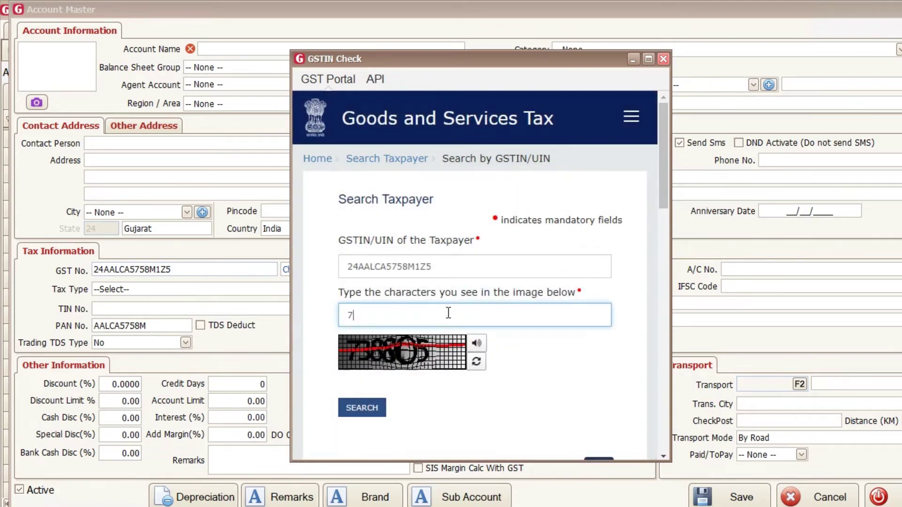
type("38805")
left_click(360, 415)
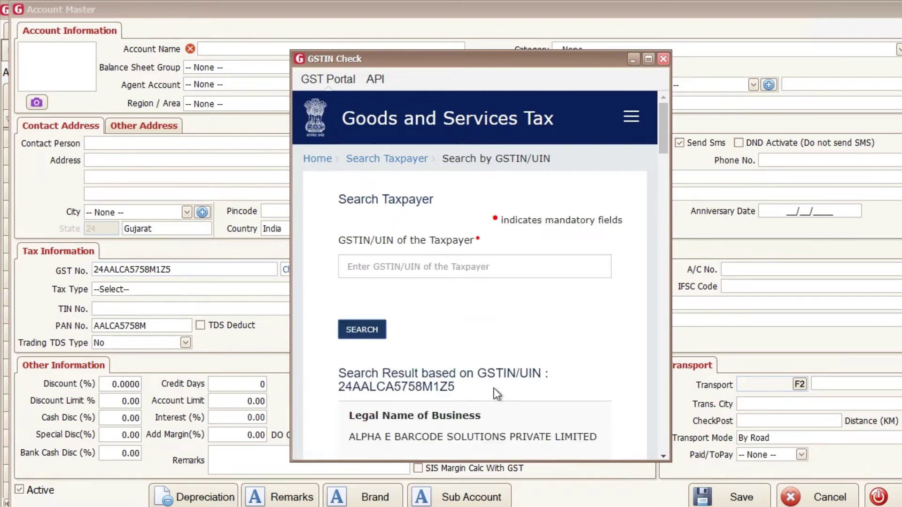
scroll(494, 388, "down", 10)
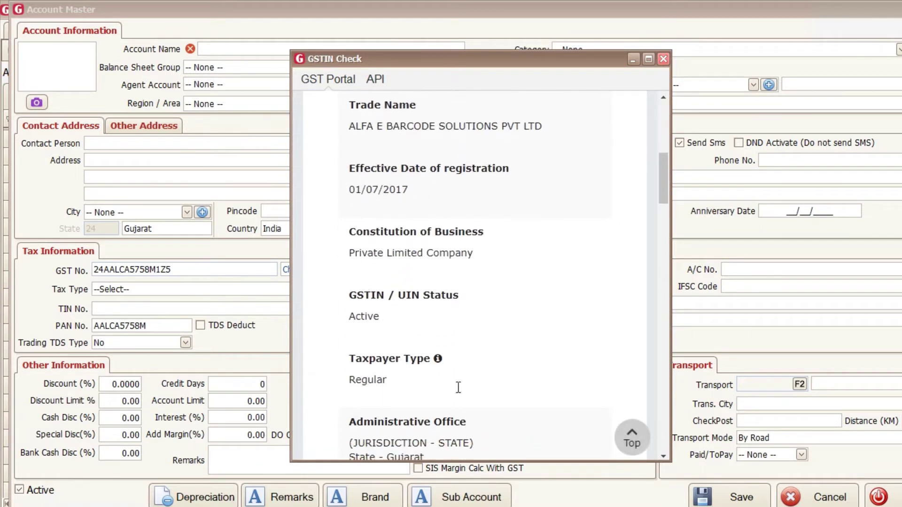
scroll(427, 289, "down", 2)
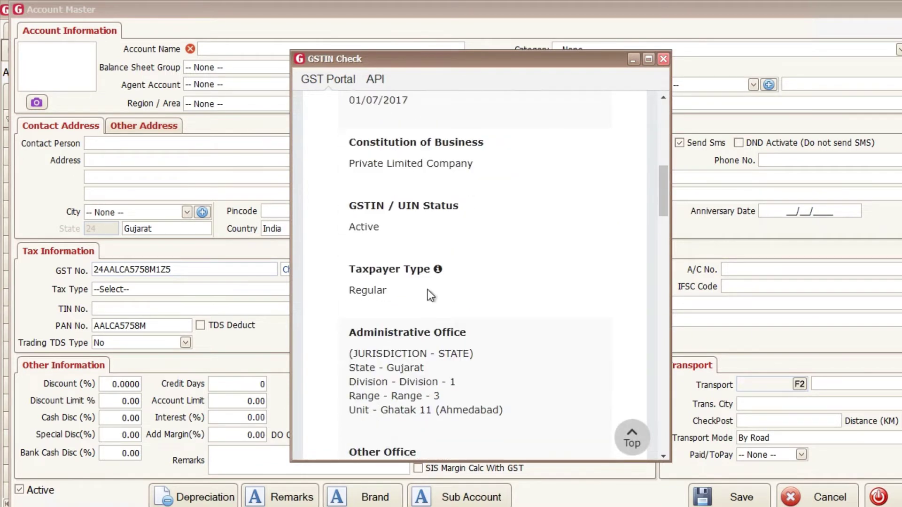
- Re-fetch the API details for the GST number in the API tab
left_click(379, 83)
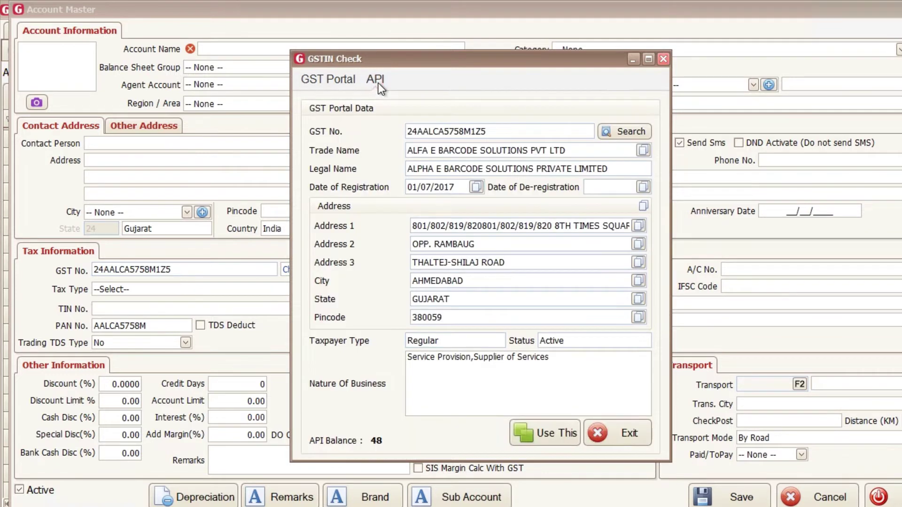
double_click(504, 130)
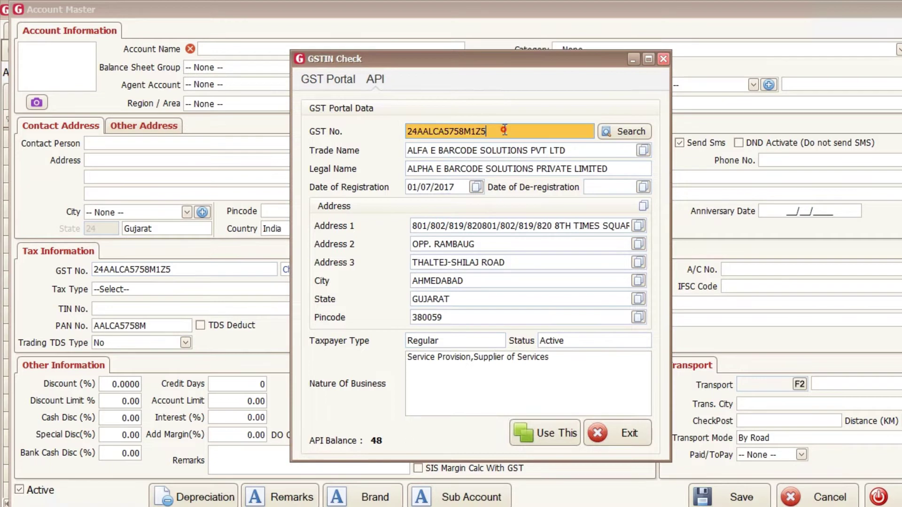
left_click(619, 136)
- Review the returned trade name, legal name, address lines, taxpayer type, status and nature of business
left_click_drag(587, 151, 385, 157)
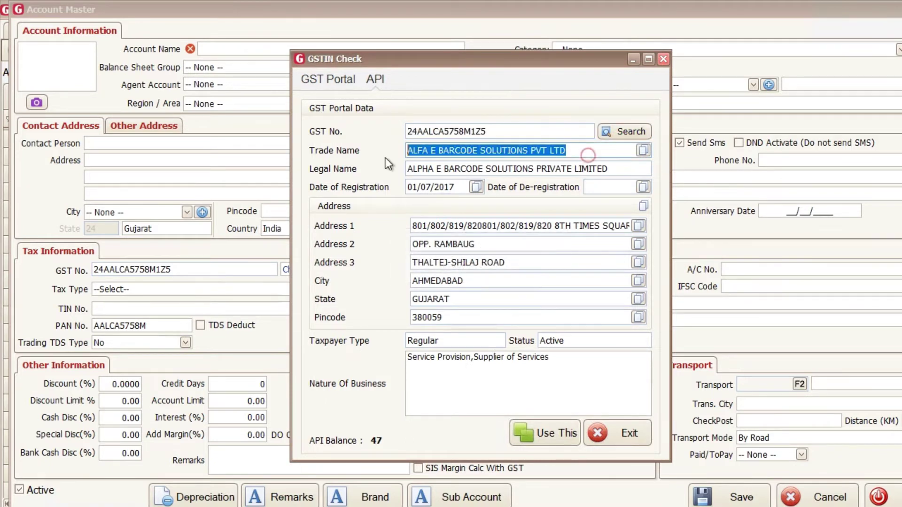
double_click(610, 169)
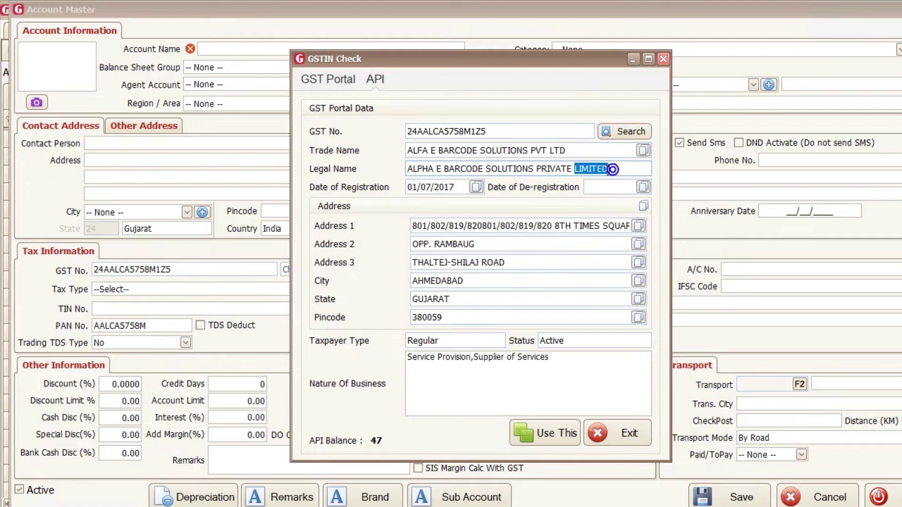
left_click(501, 220)
left_click(501, 241)
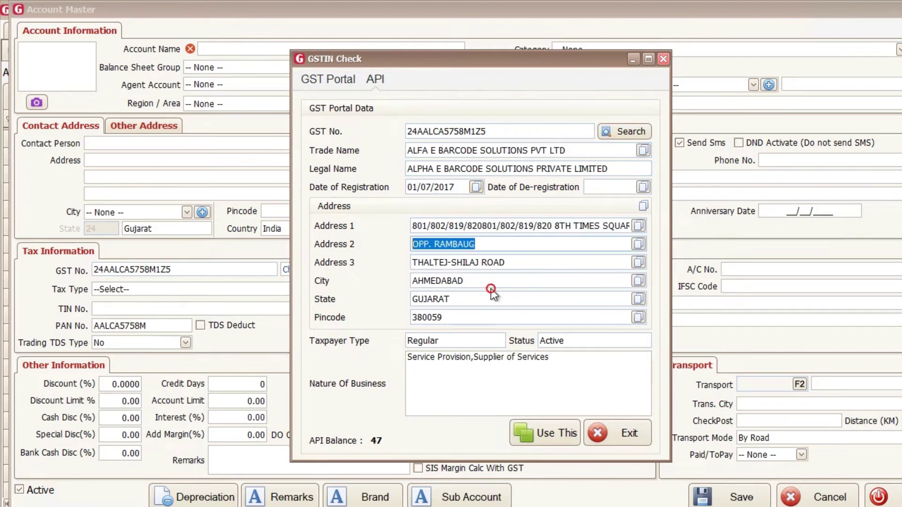
left_click(471, 339)
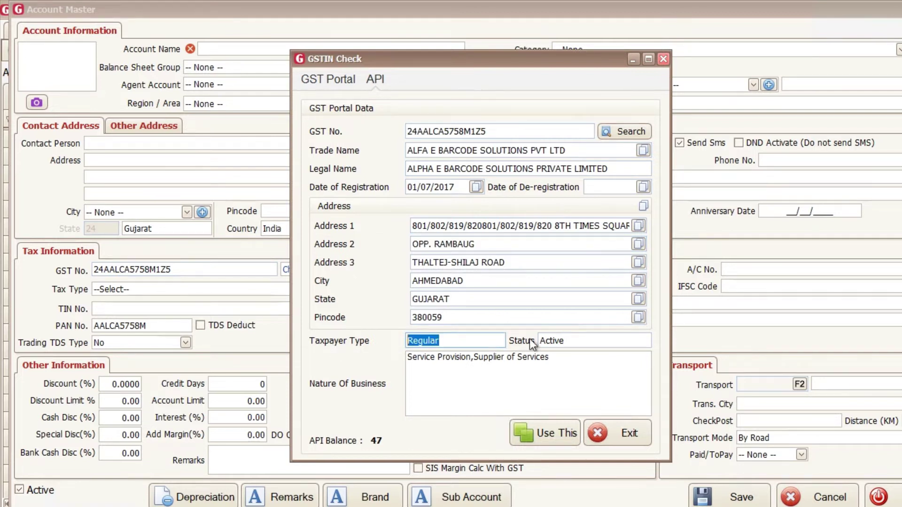
left_click(573, 343)
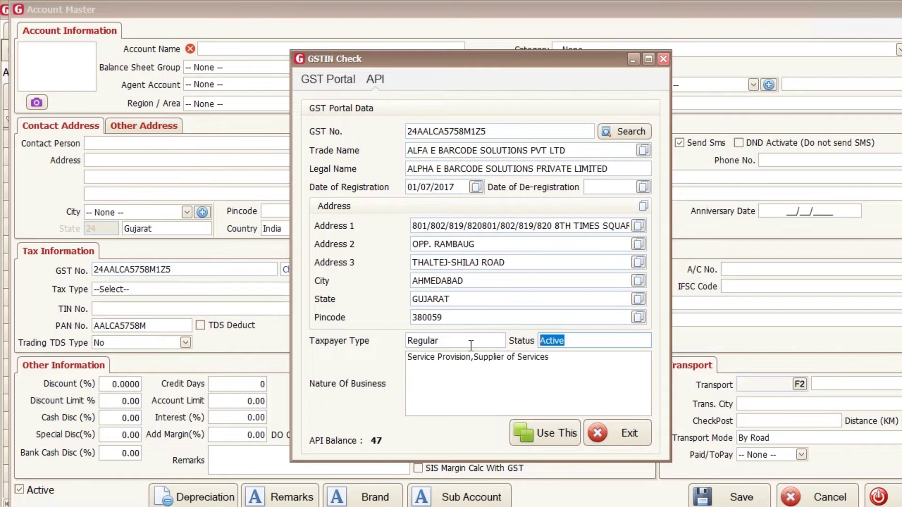
left_click_drag(555, 376, 352, 366)
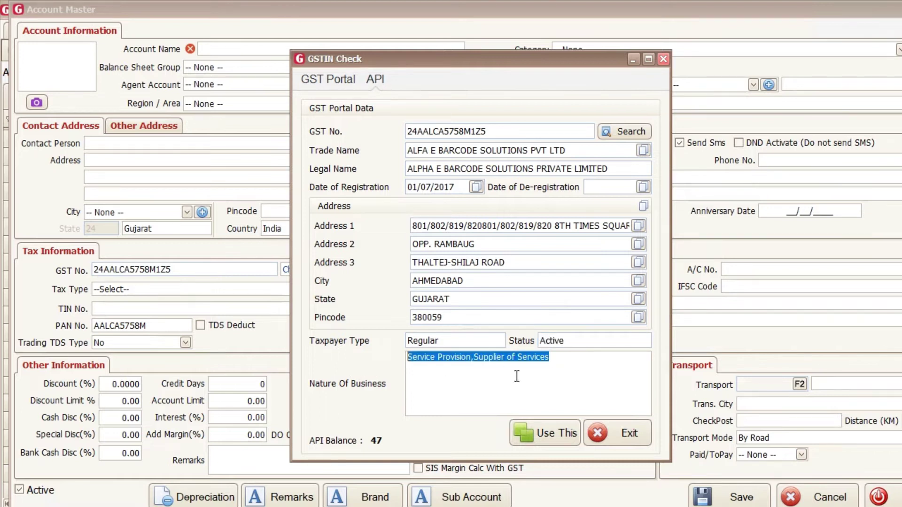
left_click(561, 375)
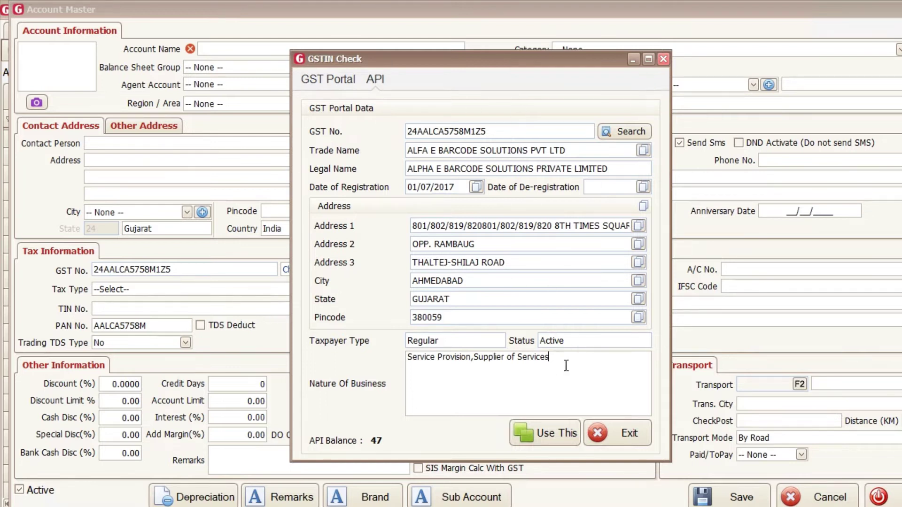
- Apply the fetched GST data with Use This and verify address, state Gujarat, GST No. and pincode
left_click(547, 433)
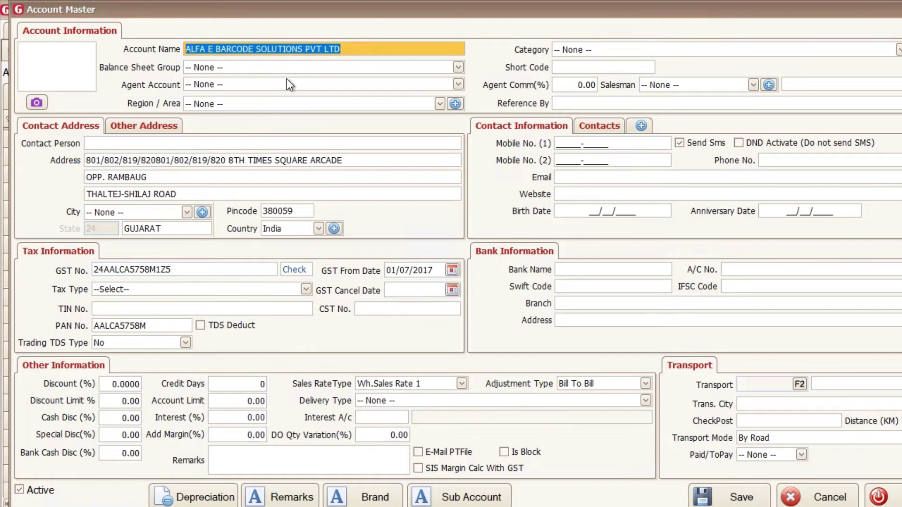
left_click(92, 161)
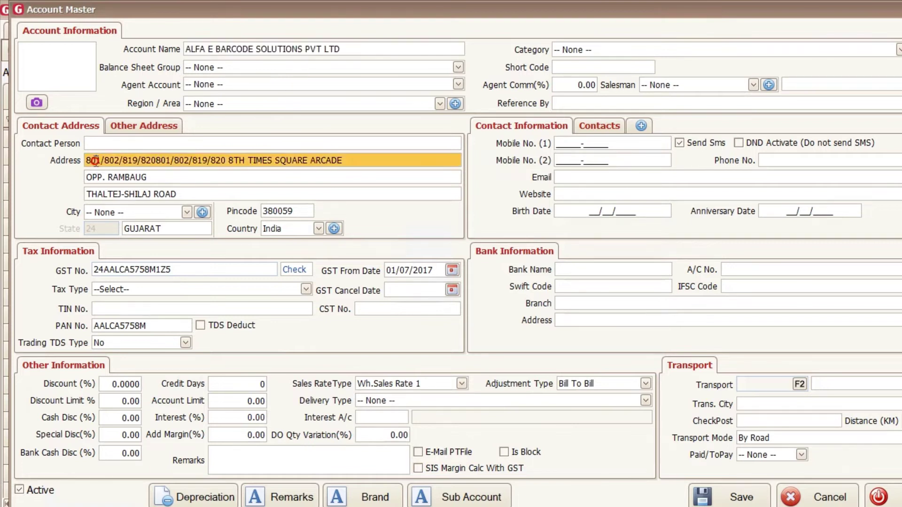
left_click(114, 196)
left_click(149, 229)
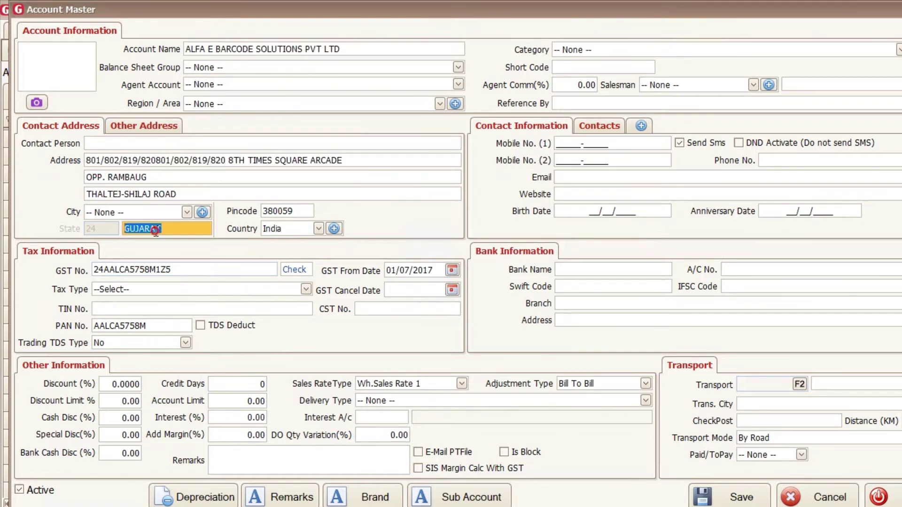
left_click(153, 275)
left_click(290, 207)
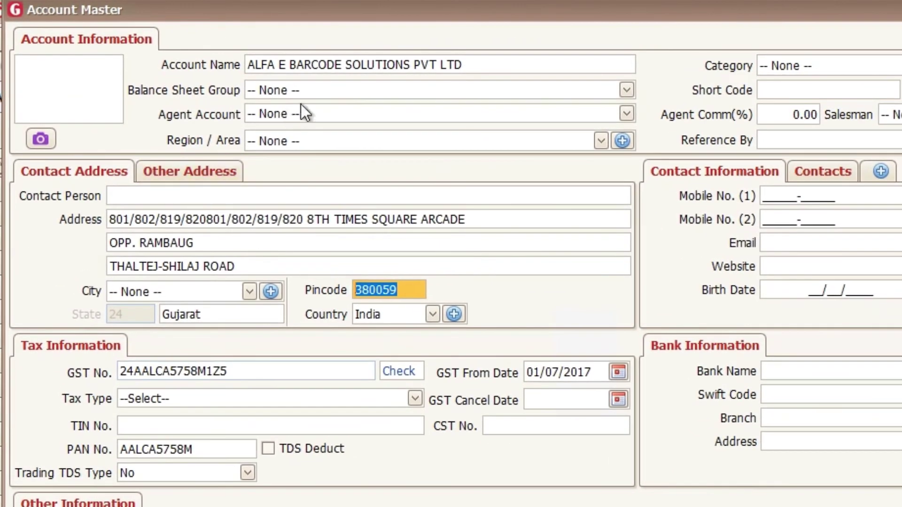
- Set Balance Sheet Group to CREDITOR OF GOOD and save the new account
left_click(328, 91)
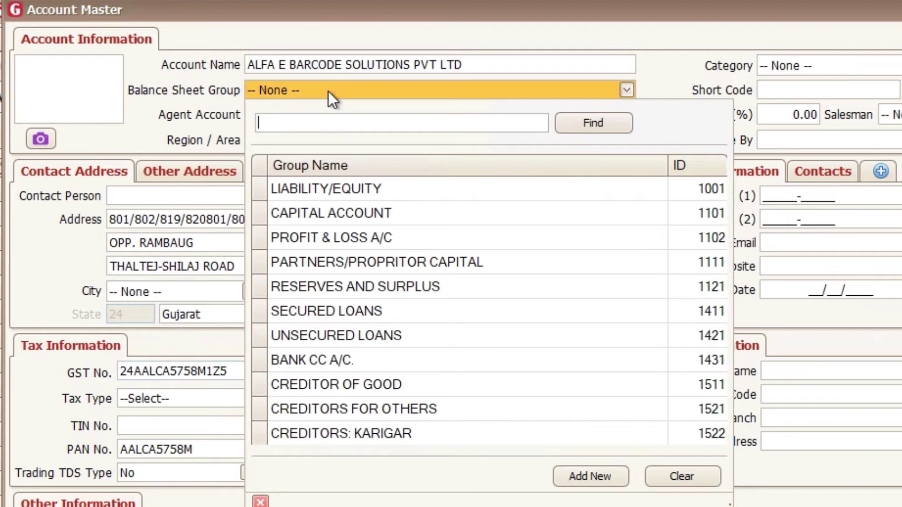
type("cred")
key("Down")
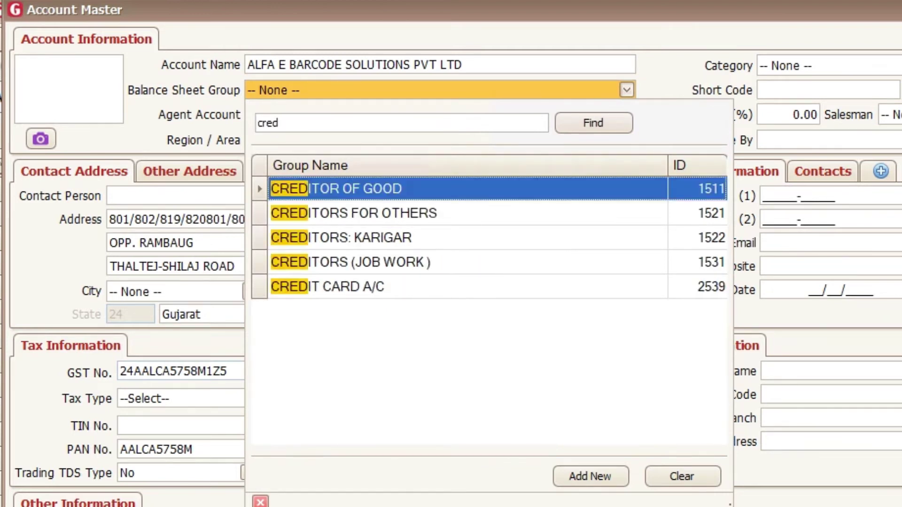
key("Return")
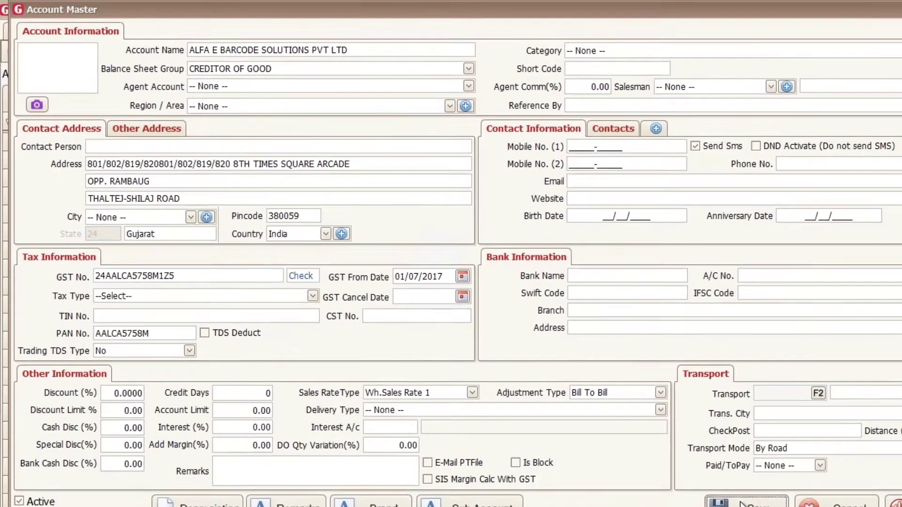
key("ctrl+s")
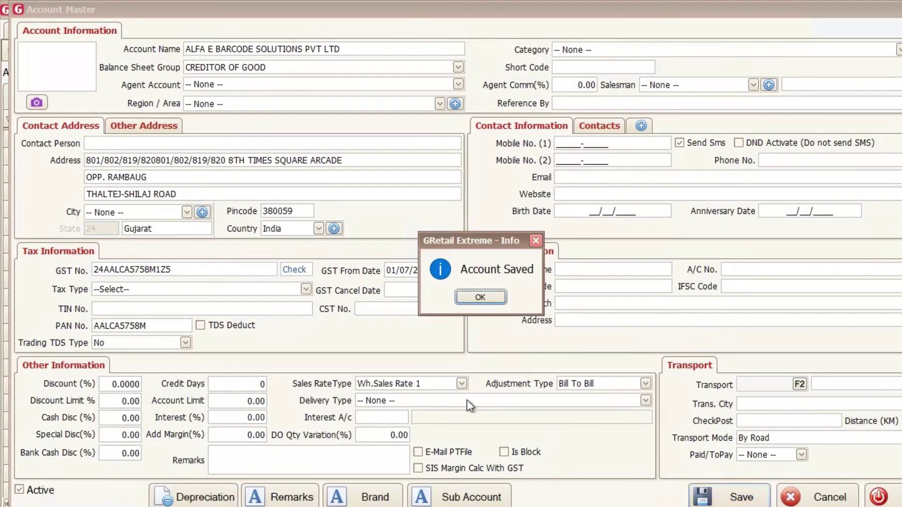
- Acknowledge the 'Account Saved' message
left_click(496, 302)
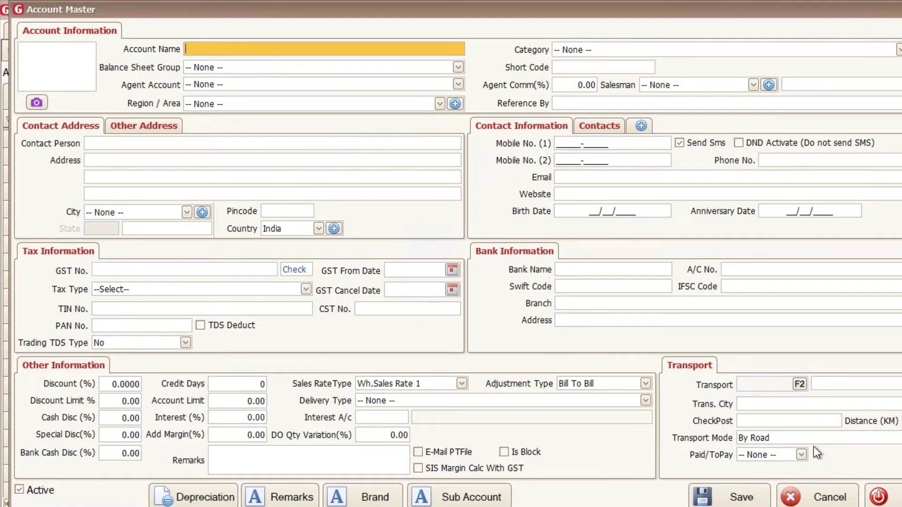
- Exit to the accounts list, filter by Account Name, and open AARYAN COLLECTION
left_click(897, 494)
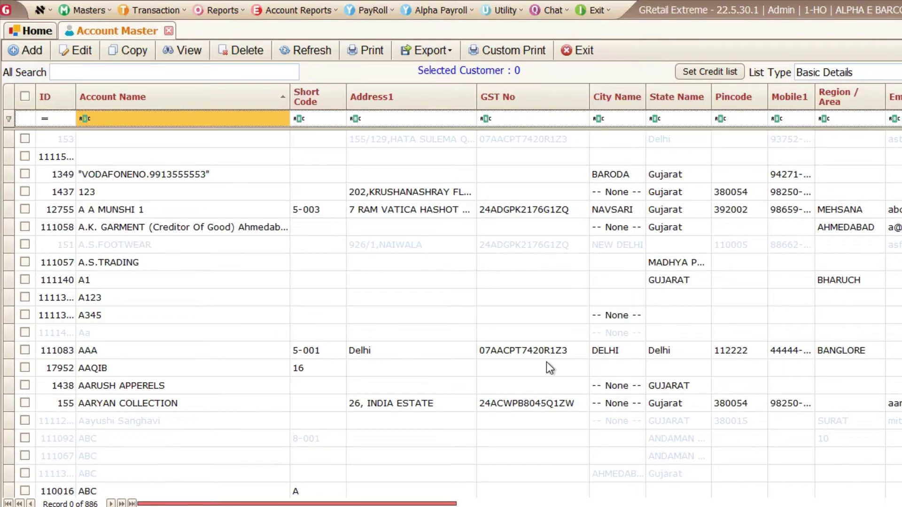
left_click(200, 120)
left_click(390, 404)
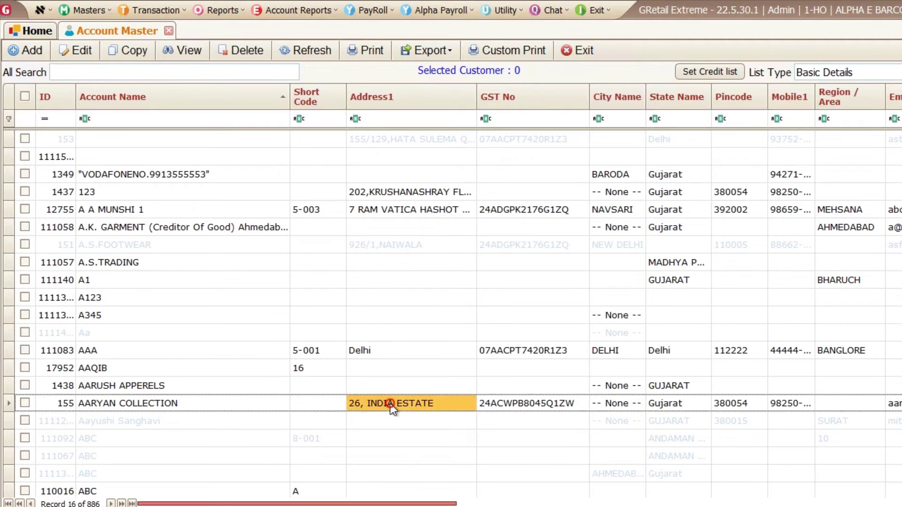
left_click(174, 401)
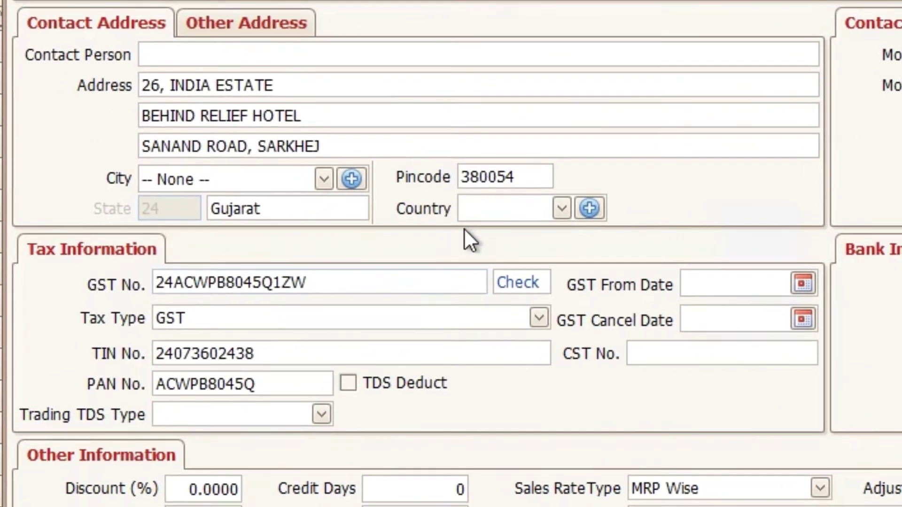
- Run the GSTIN check on AARYAN COLLECTION's GST number and inspect the portal's names and address lines
left_click(127, 272)
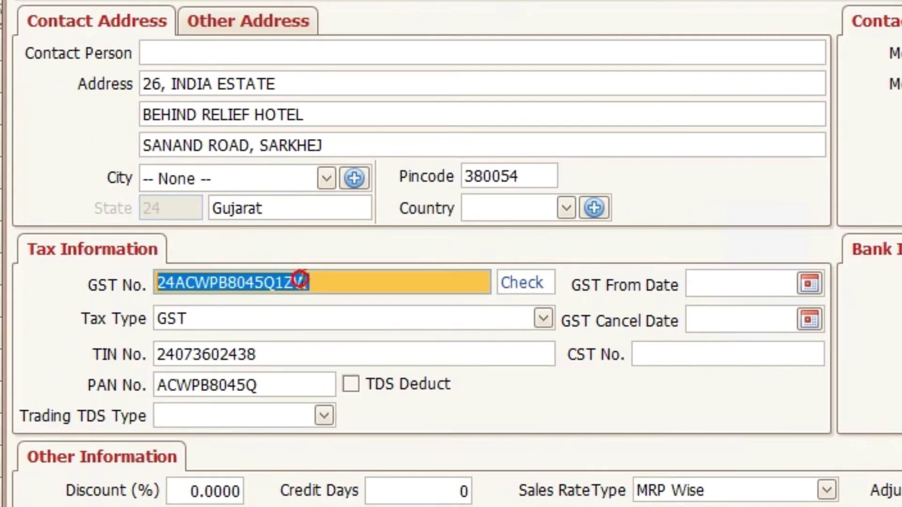
left_click(534, 287)
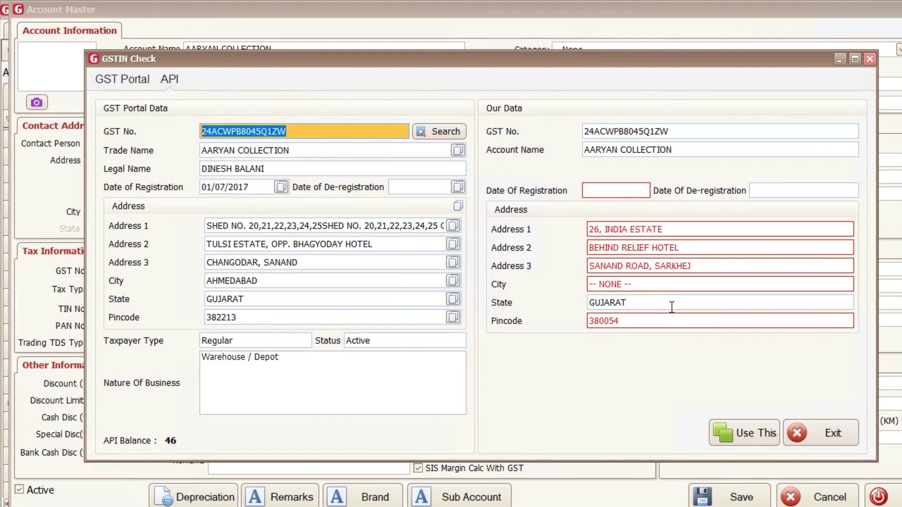
left_click(309, 149)
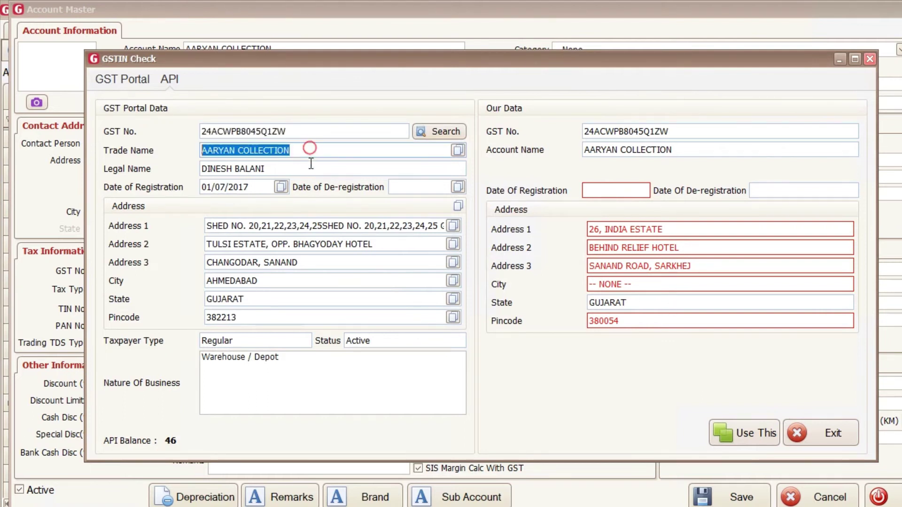
left_click(310, 168)
left_click(322, 250)
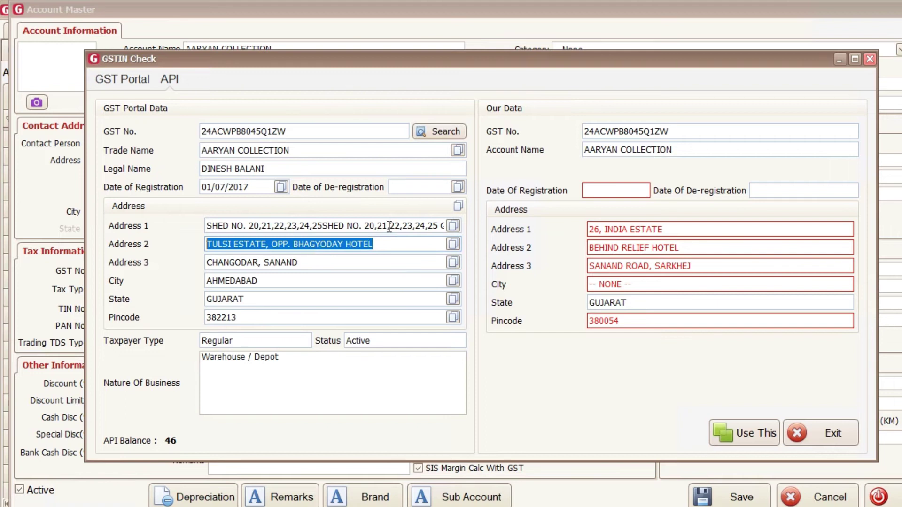
left_click(389, 227)
left_click(391, 229)
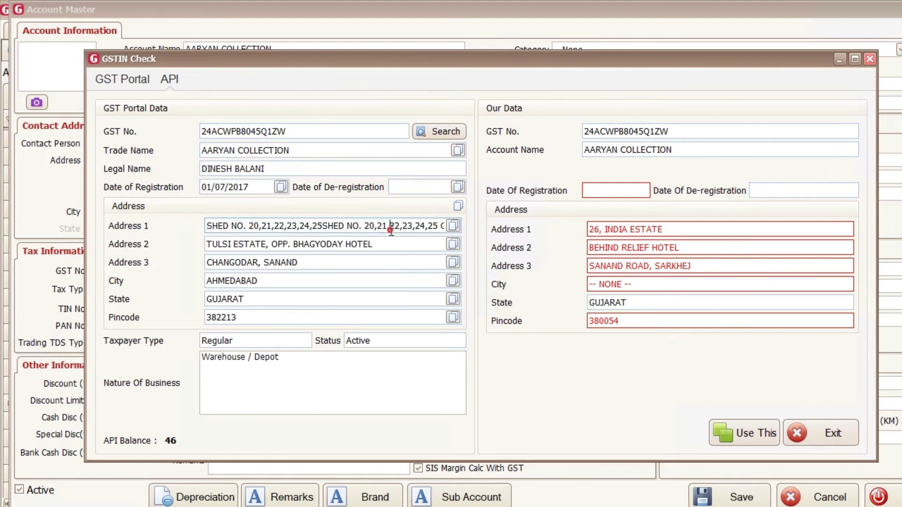
left_click(346, 266)
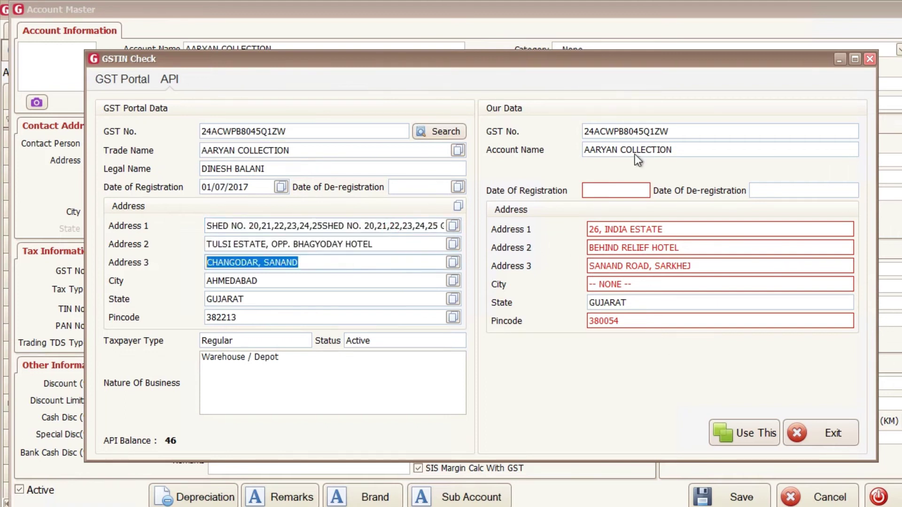
- Compare the stored address lines and registration date against the portal's address
left_click(622, 235)
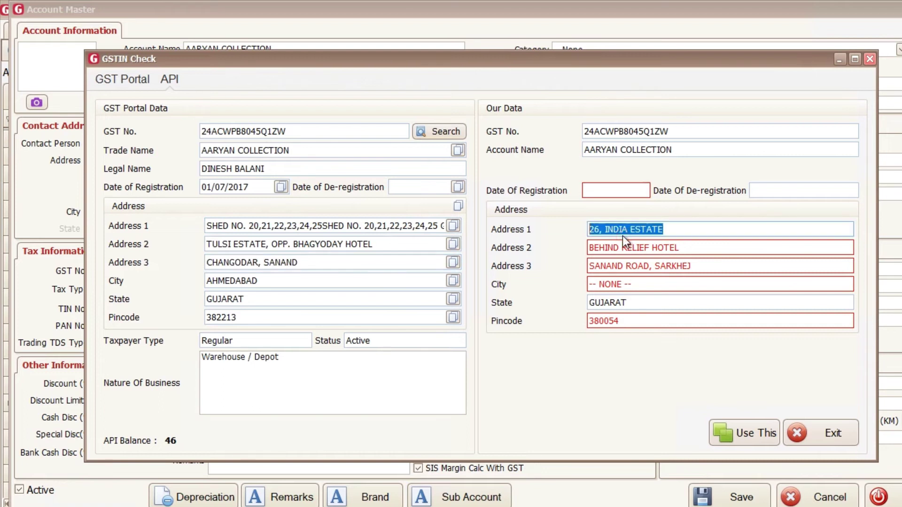
left_click(391, 230)
left_click(397, 241)
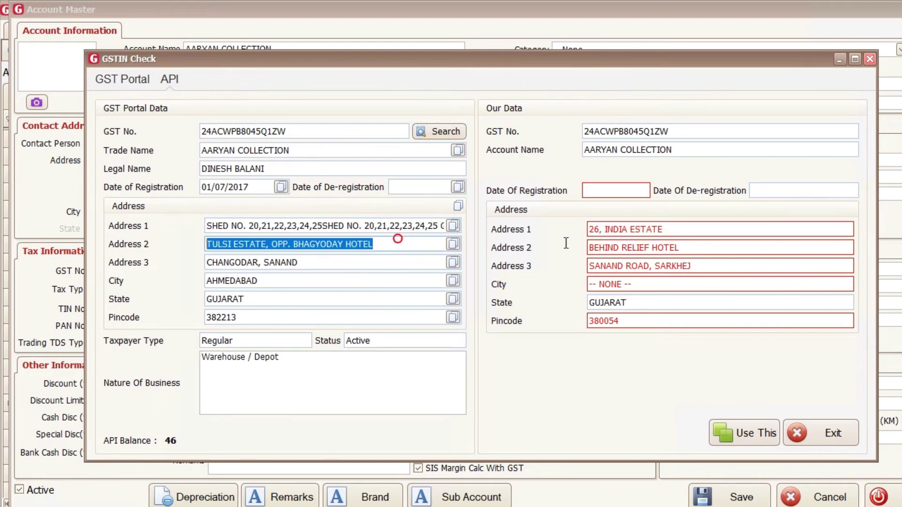
left_click(614, 246)
left_click(397, 244)
left_click(689, 247)
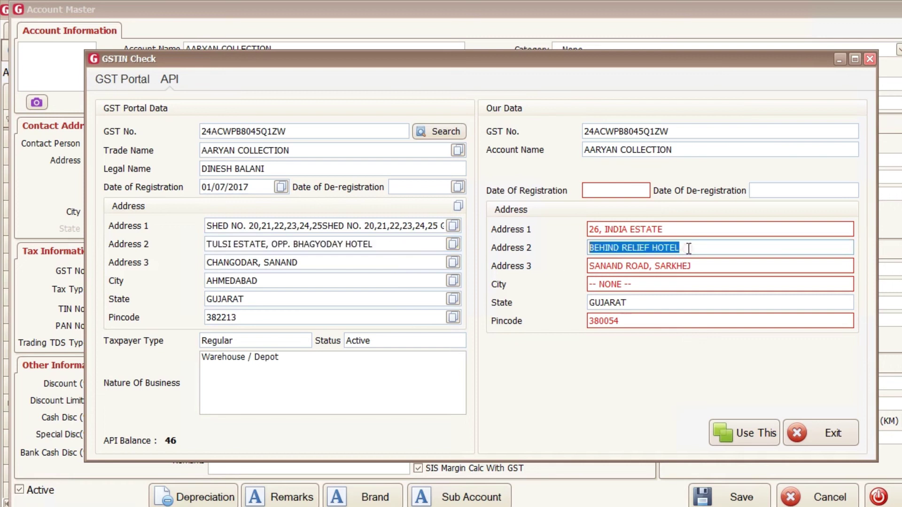
left_click(711, 264)
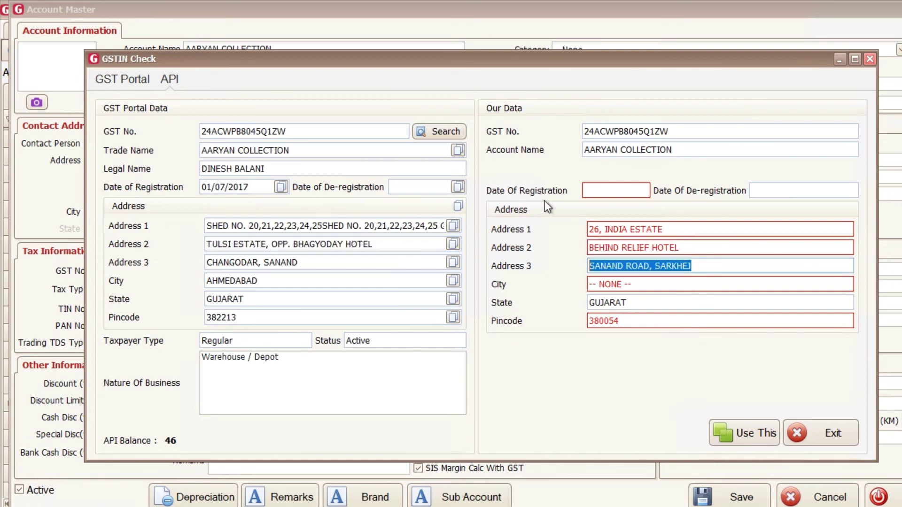
left_click(613, 185)
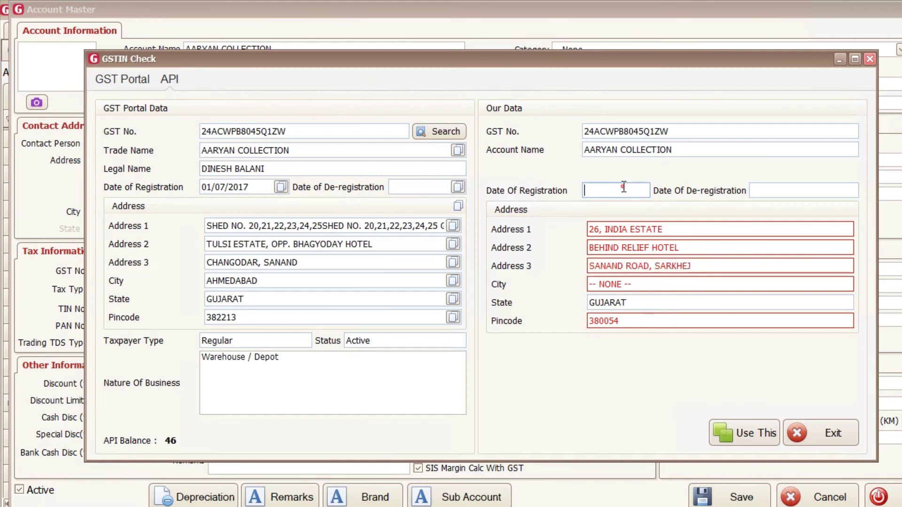
- Copy the portal's trade name, both address lines, city and pincode into the account data
left_click(360, 151)
double_click(359, 150)
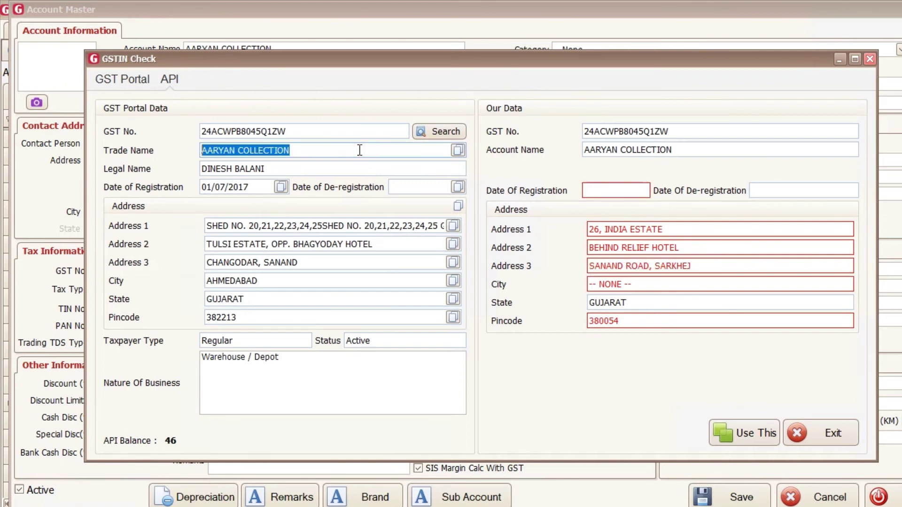
left_click(458, 149)
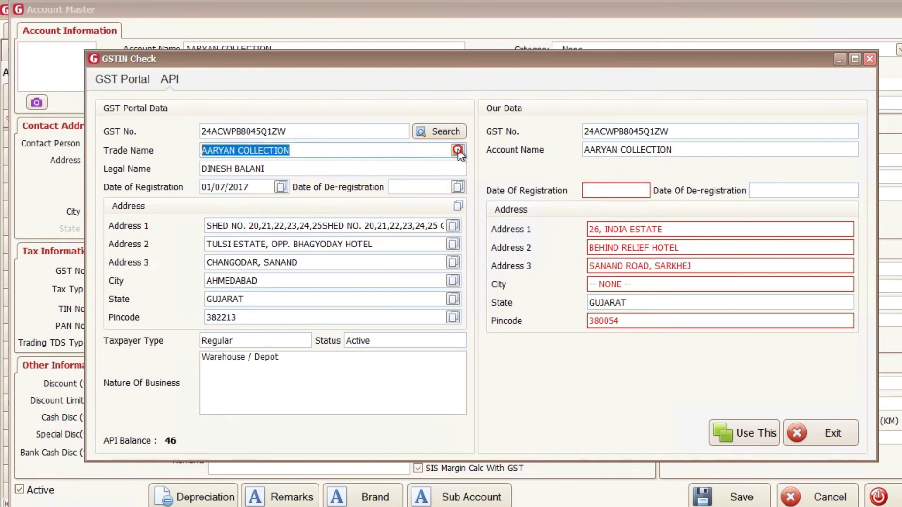
left_click(453, 226)
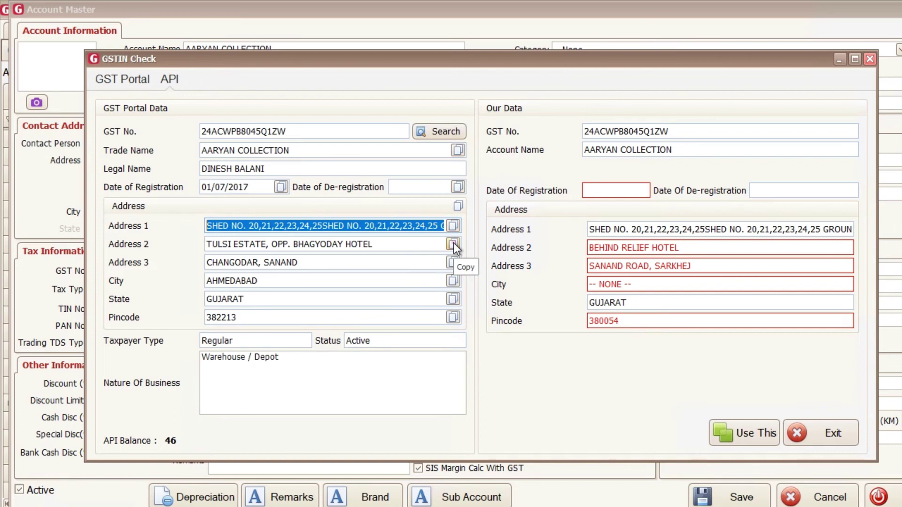
left_click(453, 243)
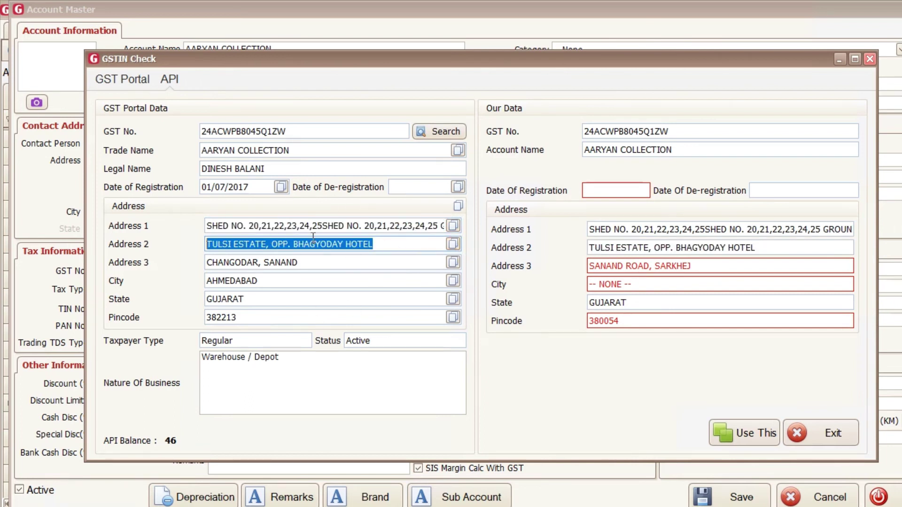
left_click(458, 207)
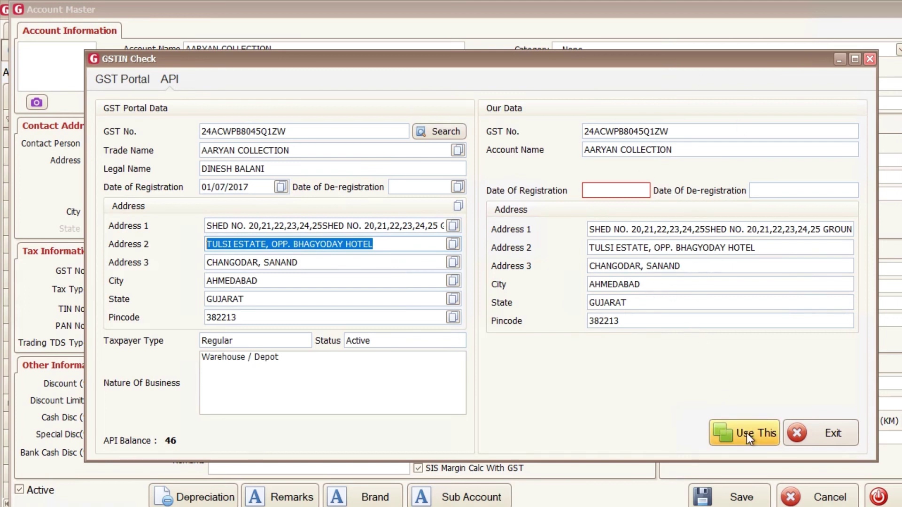
- Apply the portal data to the form, check the new address lines, and save the account
left_click(760, 436)
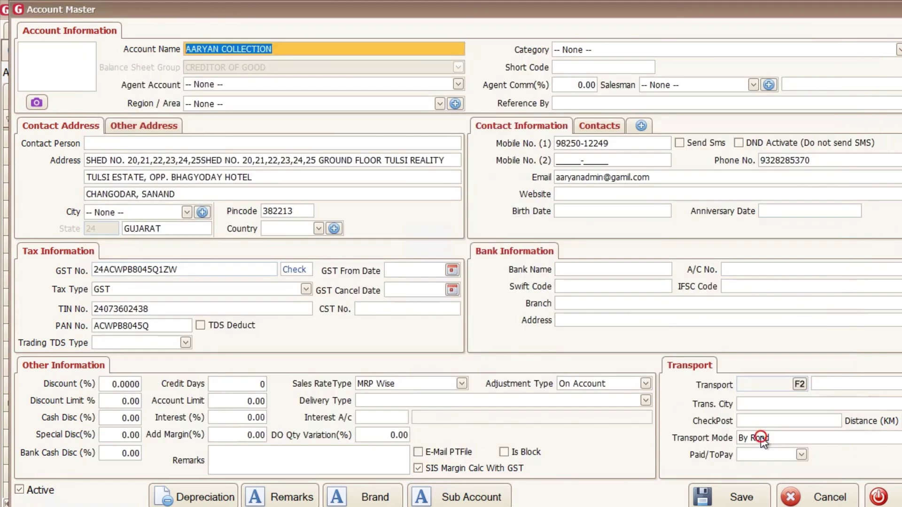
left_click(170, 164)
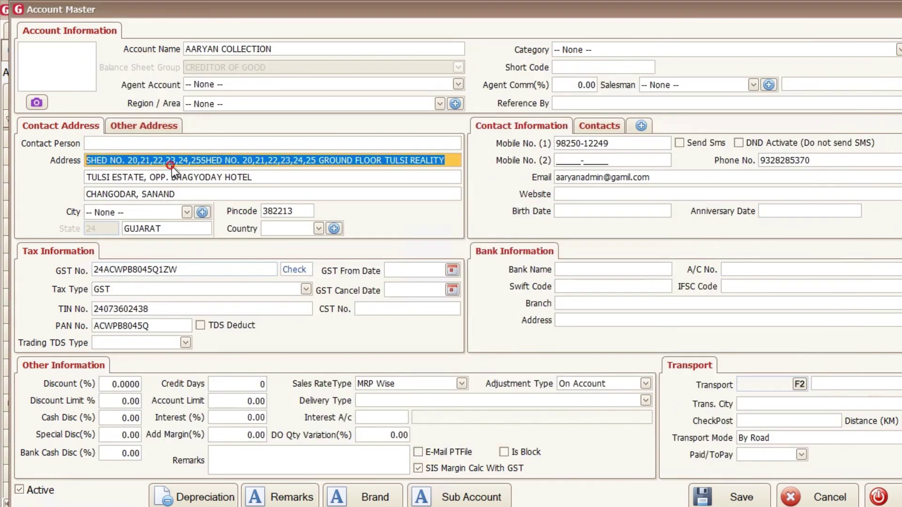
left_click(171, 174)
double_click(172, 178)
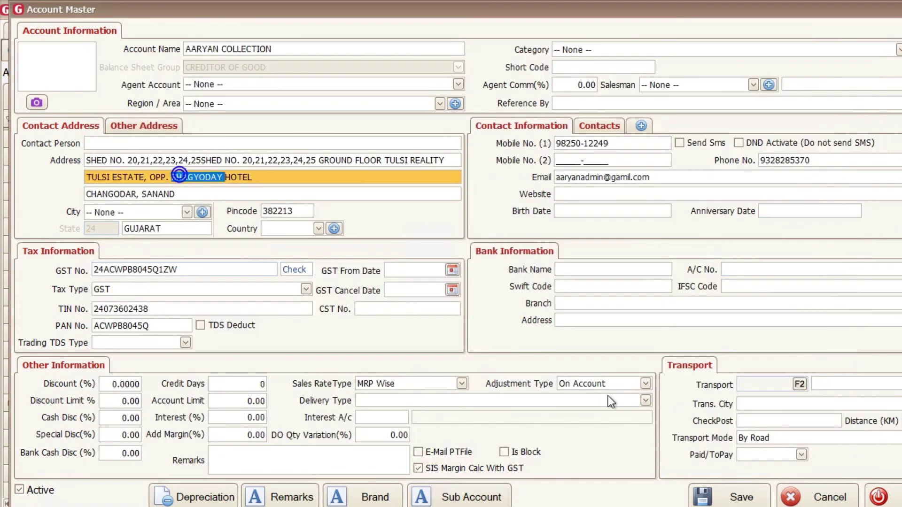
left_click(724, 500)
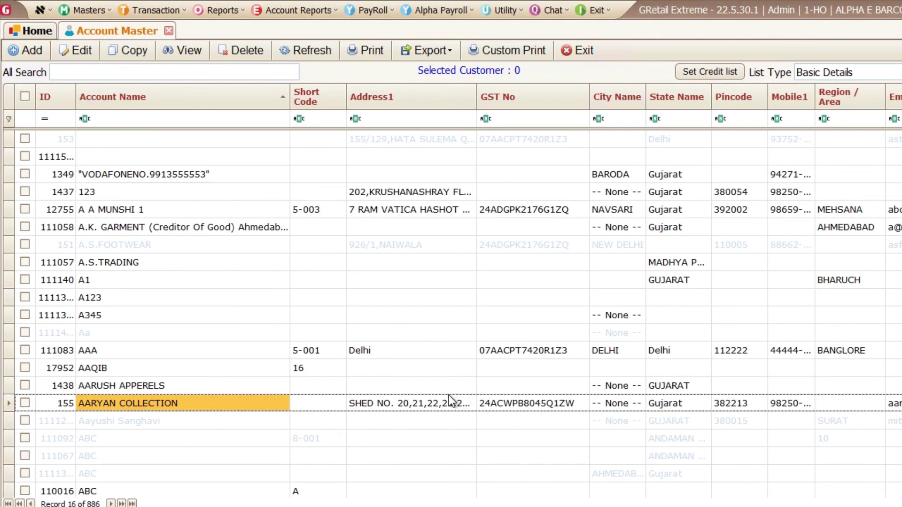
left_click(472, 402)
left_click(495, 402)
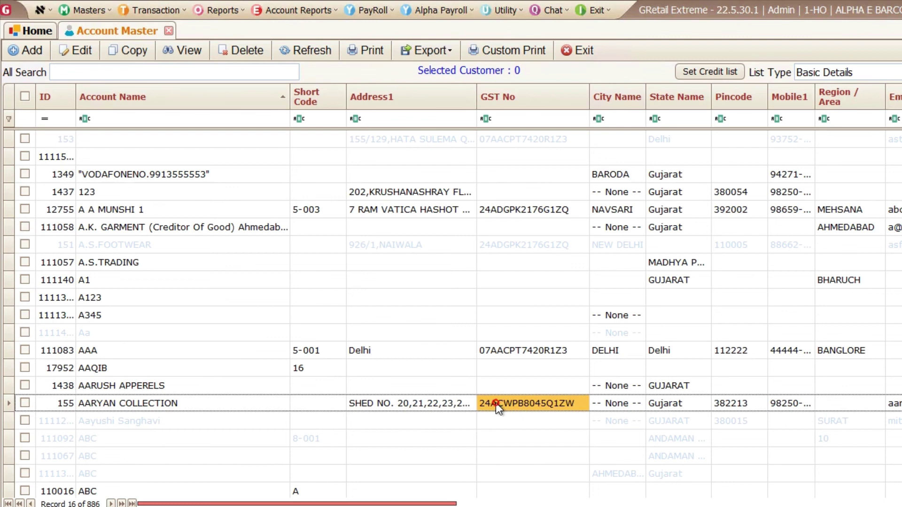